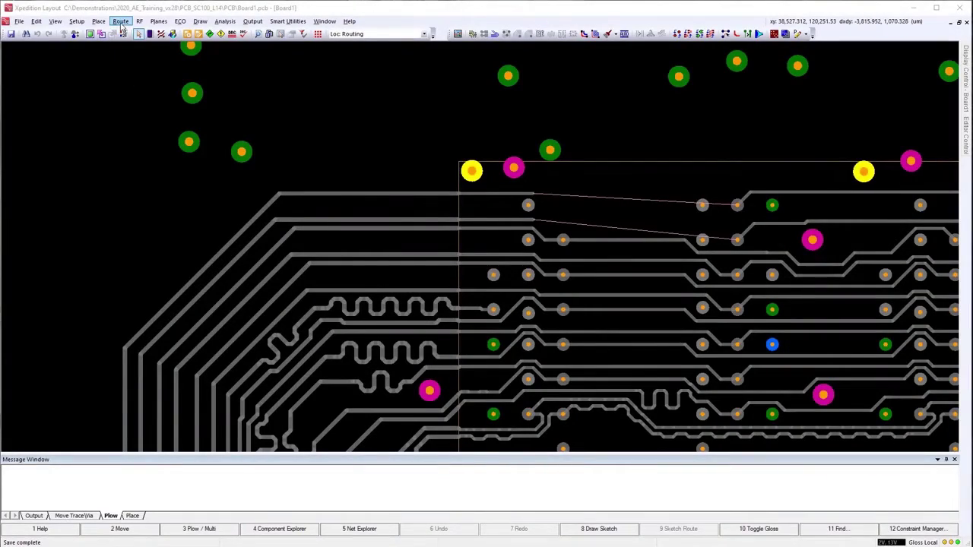
# Open the Route menu over the DDR4 board view
pyautogui.click(120, 22)
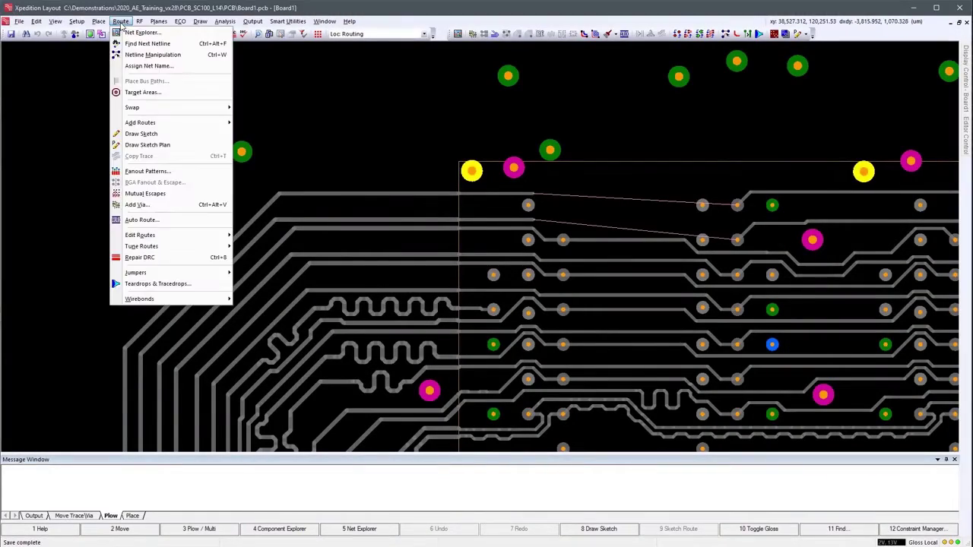
# Open Teardrops & Tracedrops, preview Tracedrops and Curved Teardrops, then return to standard Teardrops
pyautogui.click(149, 285)
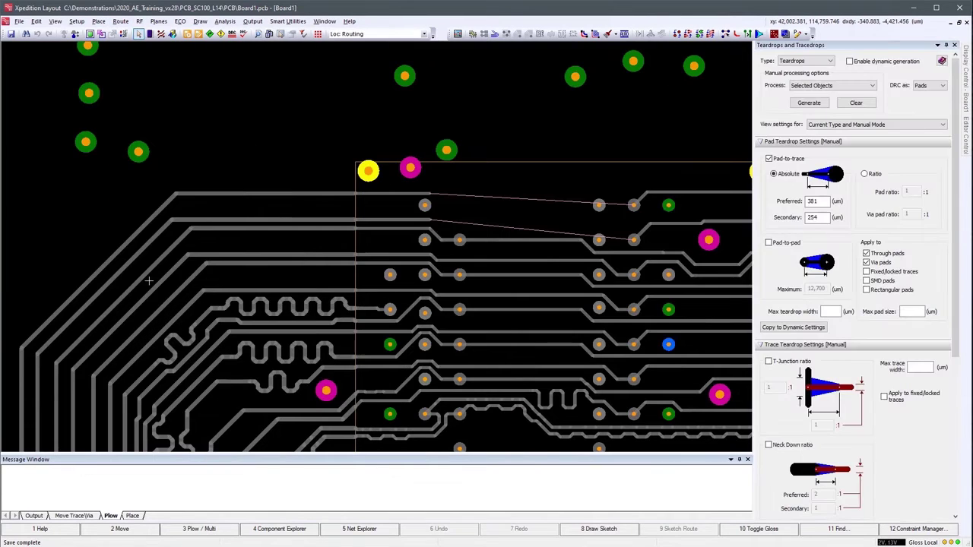
pyautogui.click(532, 240)
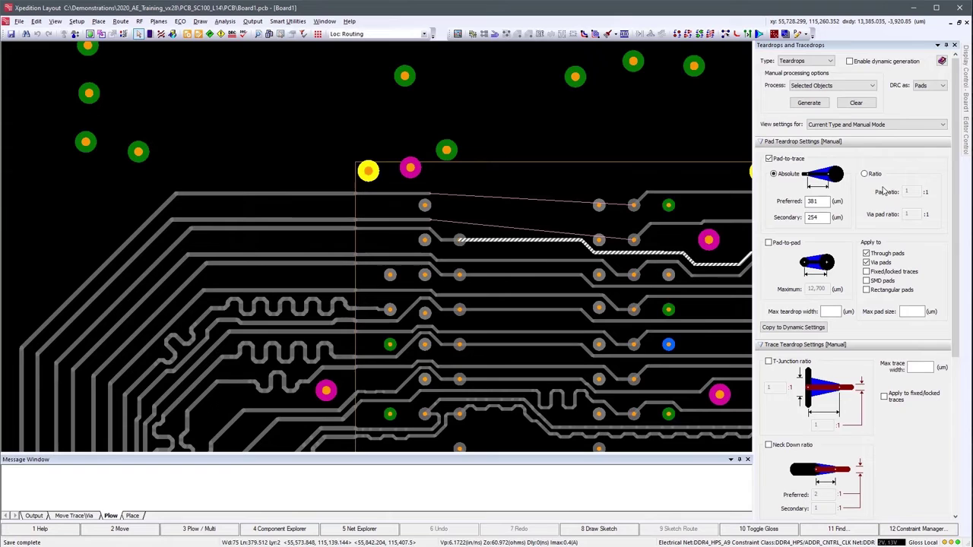
pyautogui.click(830, 61)
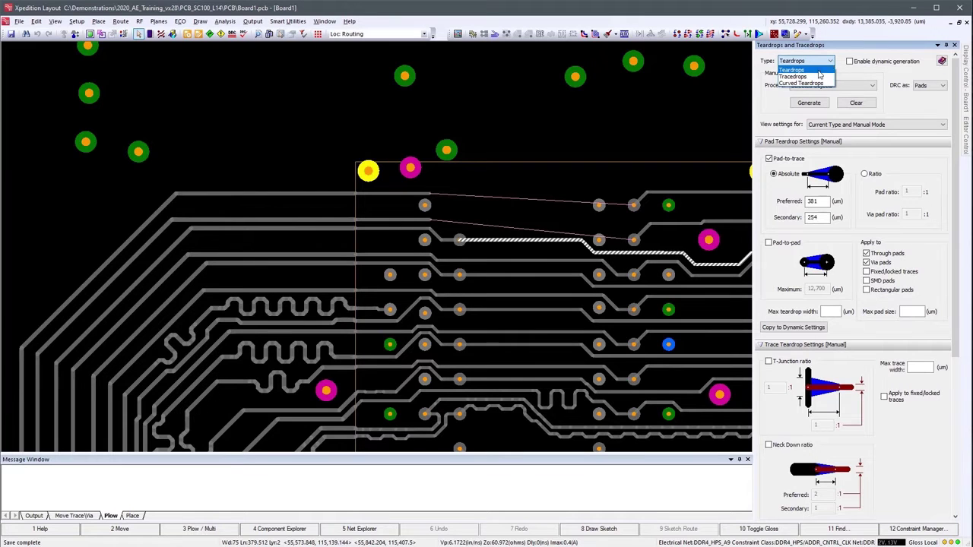
pyautogui.click(817, 76)
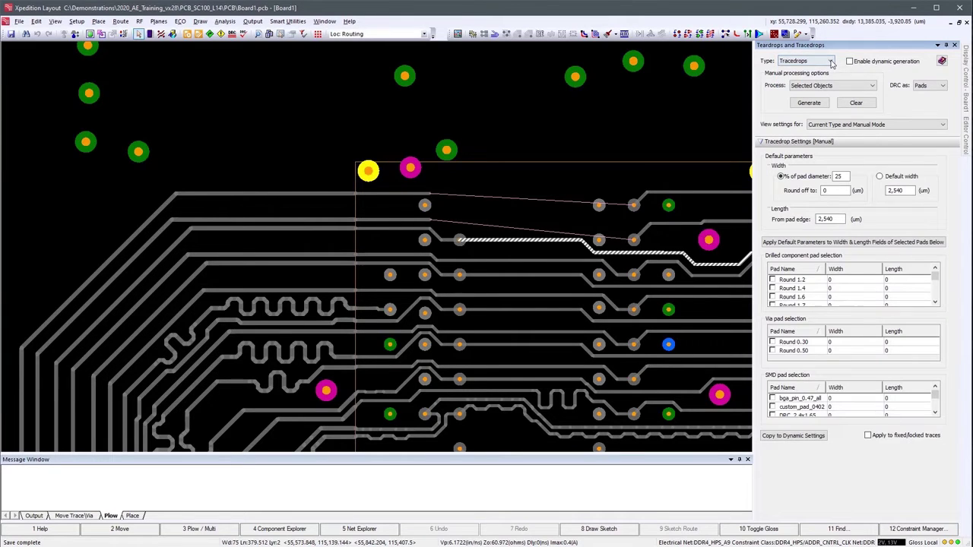
pyautogui.click(829, 61)
pyautogui.click(821, 85)
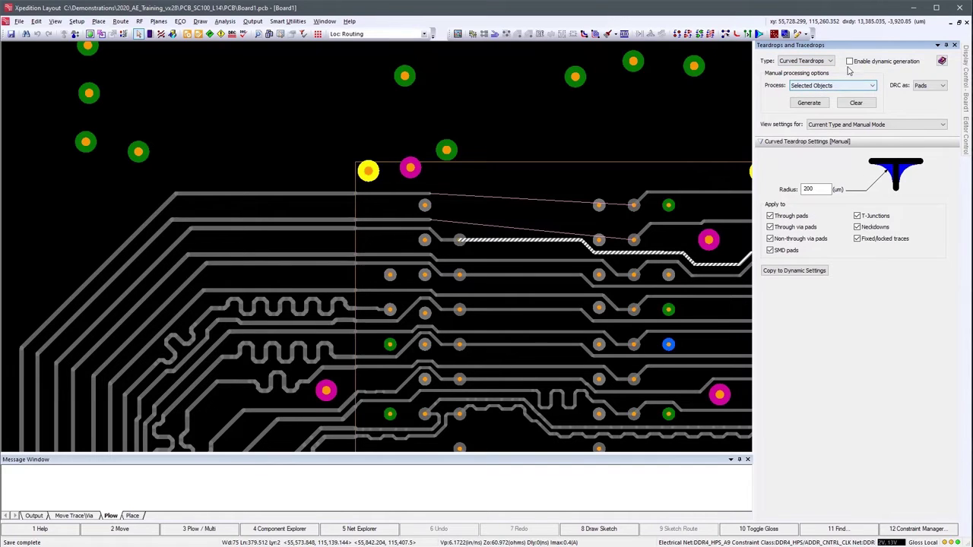
pyautogui.click(851, 62)
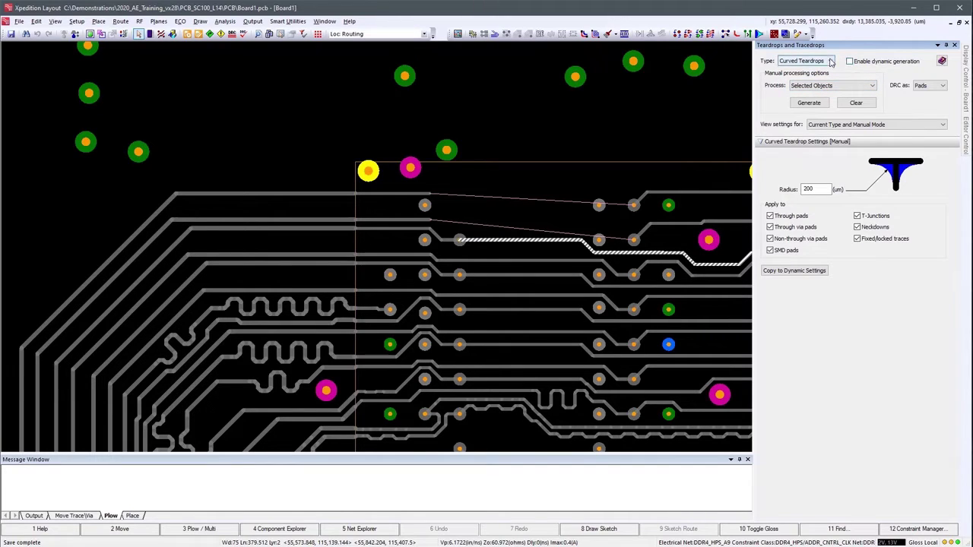
pyautogui.click(832, 61)
pyautogui.click(810, 70)
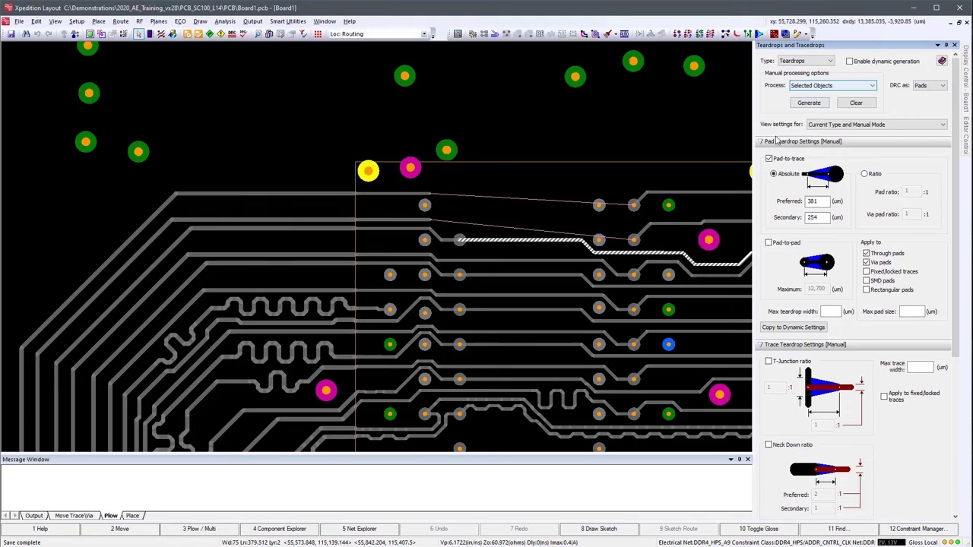
pyautogui.click(460, 240)
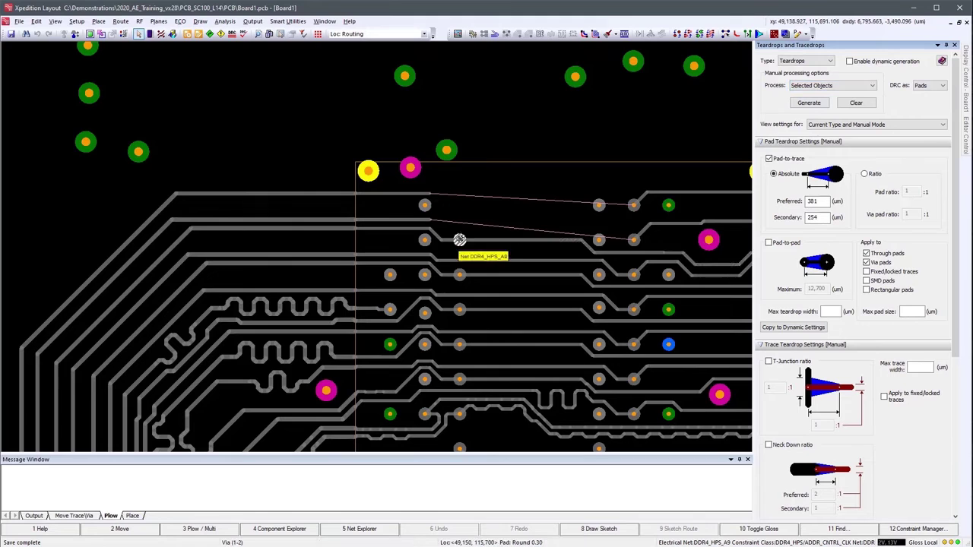
pyautogui.keyDown('ctrl'); pyautogui.click(460, 274); pyautogui.keyUp('ctrl')
pyautogui.keyDown('ctrl'); pyautogui.click(459, 308); pyautogui.keyUp('ctrl')
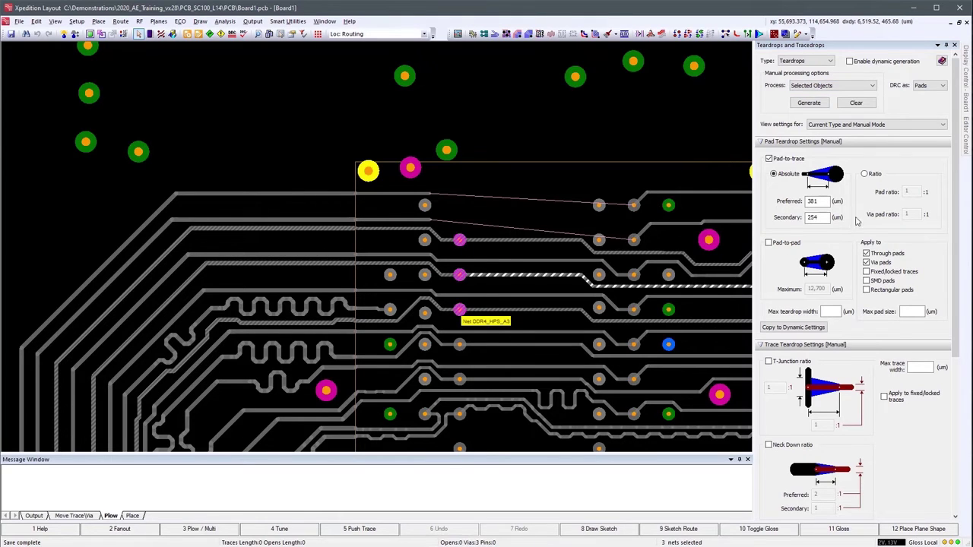
pyautogui.click(810, 103)
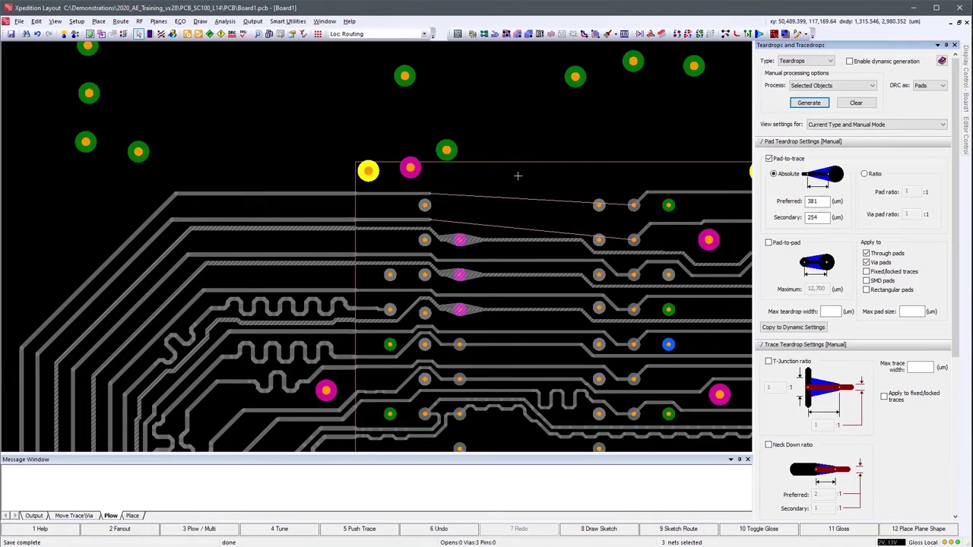
pyautogui.click(517, 177)
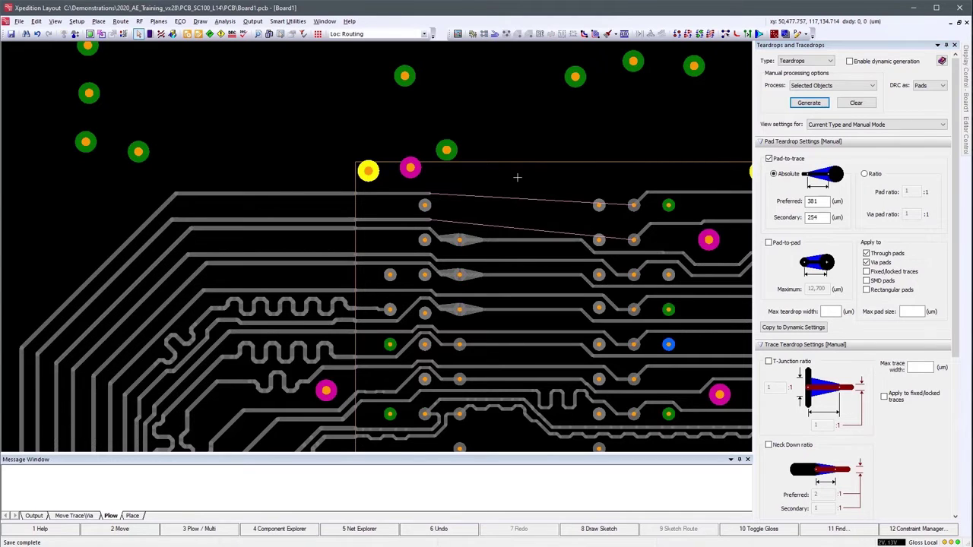
pyautogui.press('F6')
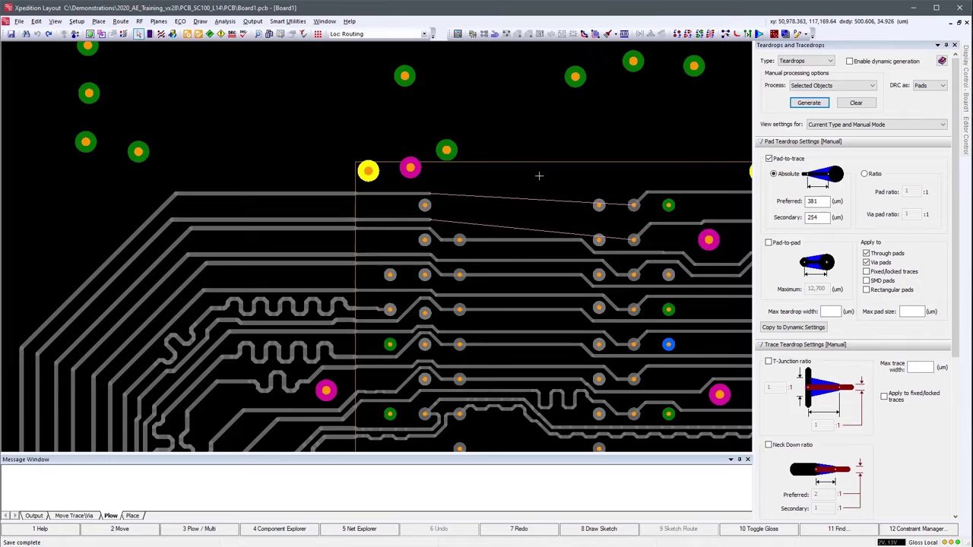
# Set teardrop Type to Curved Teardrops, Process to Selected Objects, and DRC to Pads
pyautogui.click(832, 61)
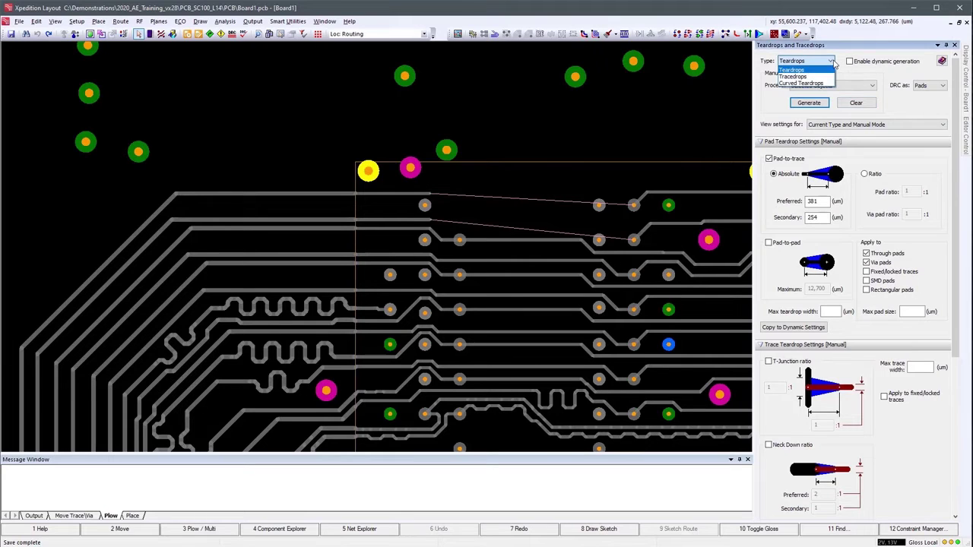
pyautogui.click(821, 83)
pyautogui.click(852, 89)
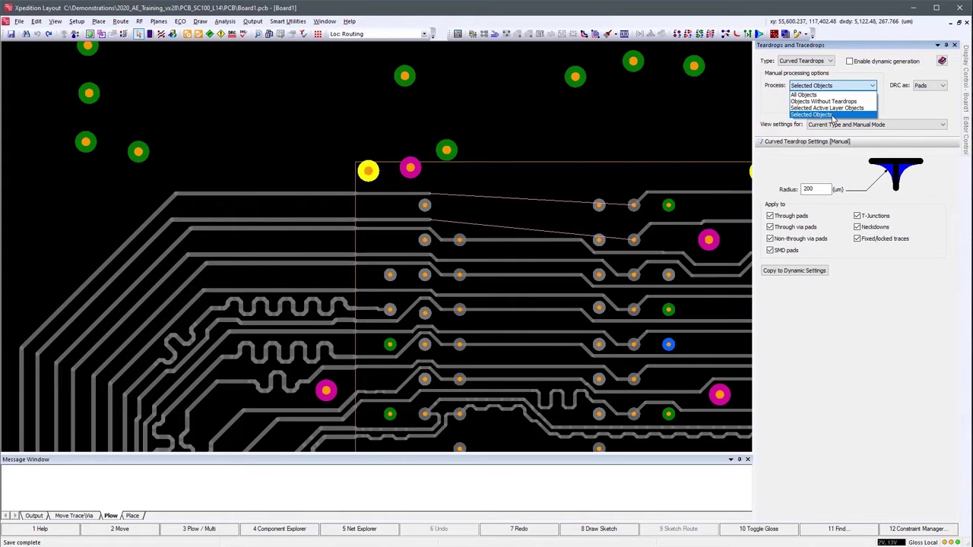
pyautogui.click(834, 115)
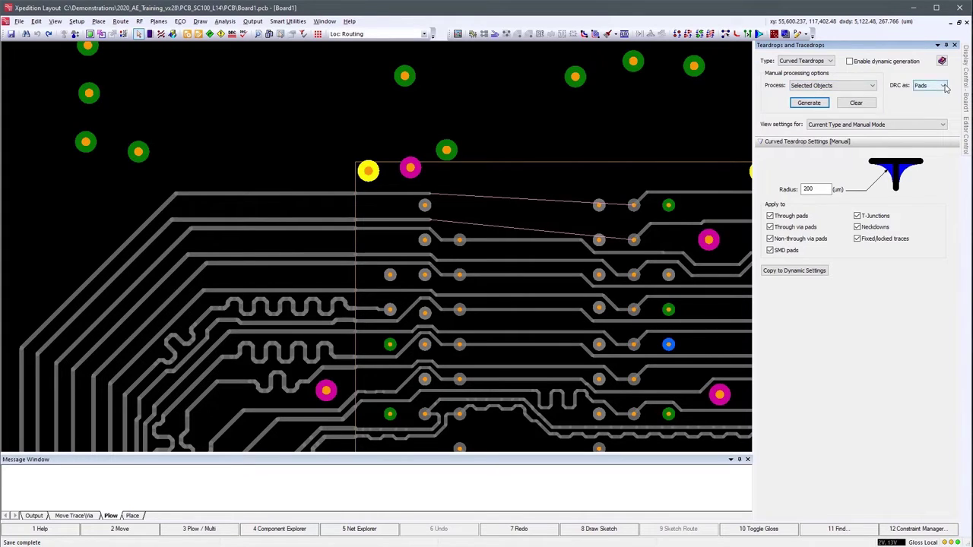
pyautogui.click(944, 86)
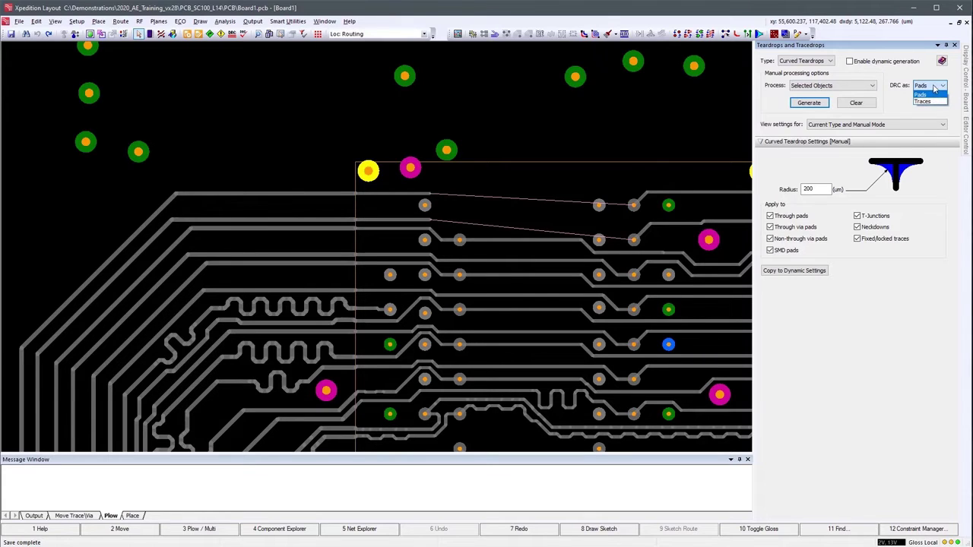
pyautogui.click(935, 91)
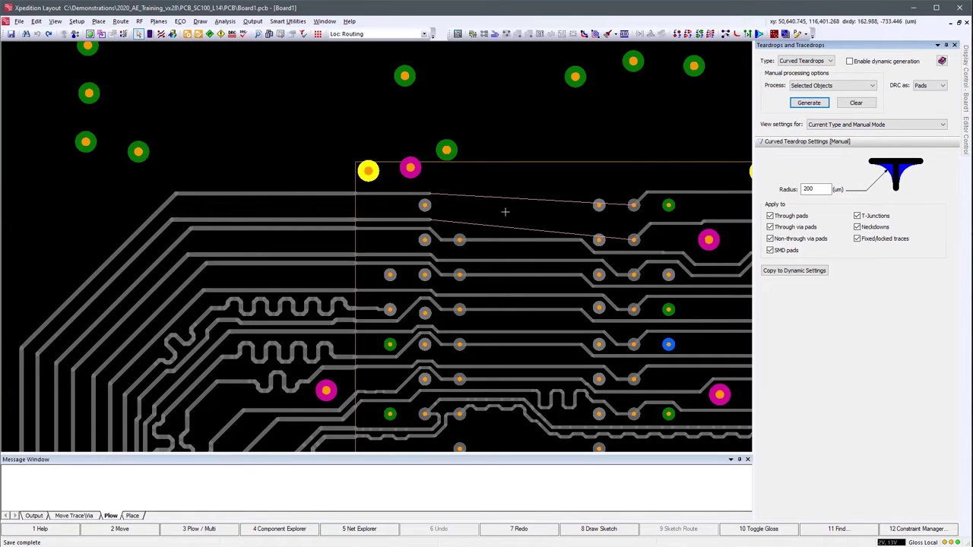
# Select the five column vias starting at DDR4_HPS_A9 and generate curved teardrops on them
pyautogui.click(460, 239)
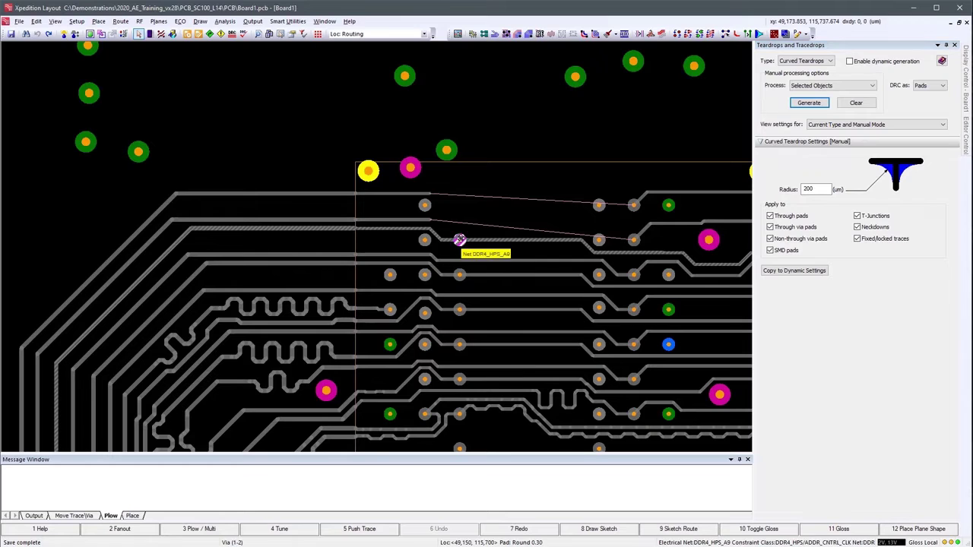
pyautogui.keyDown('ctrl'); pyautogui.click(459, 275); pyautogui.keyUp('ctrl')
pyautogui.keyDown('ctrl'); pyautogui.click(460, 310); pyautogui.keyUp('ctrl')
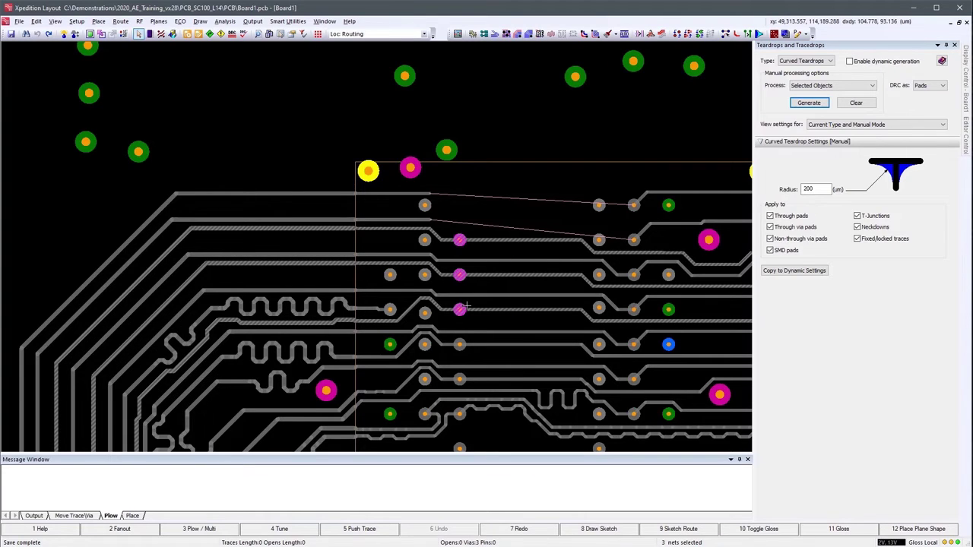
pyautogui.keyDown('ctrl'); pyautogui.click(459, 344); pyautogui.keyUp('ctrl')
pyautogui.keyDown('ctrl'); pyautogui.click(459, 380); pyautogui.keyUp('ctrl')
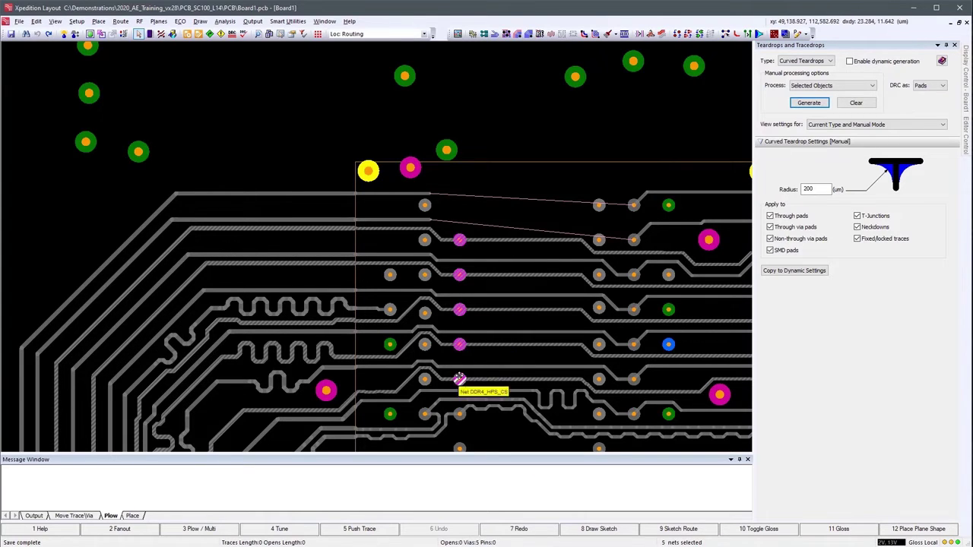
pyautogui.click(811, 105)
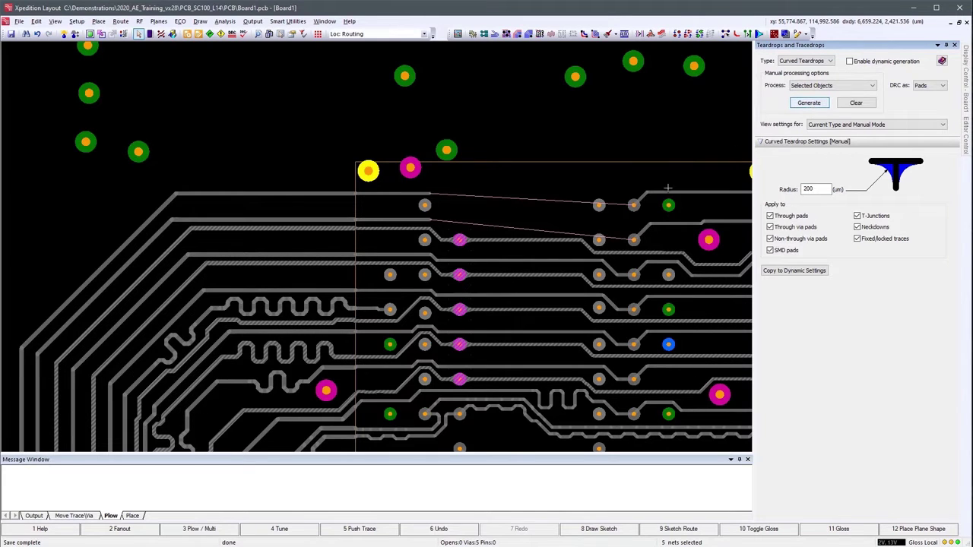
# Zoom in to inspect the new curved teardrops, deselect the vias, and zoom back out
pyautogui.scroll(3, 471, 243)
pyautogui.scroll(2, 461, 240)
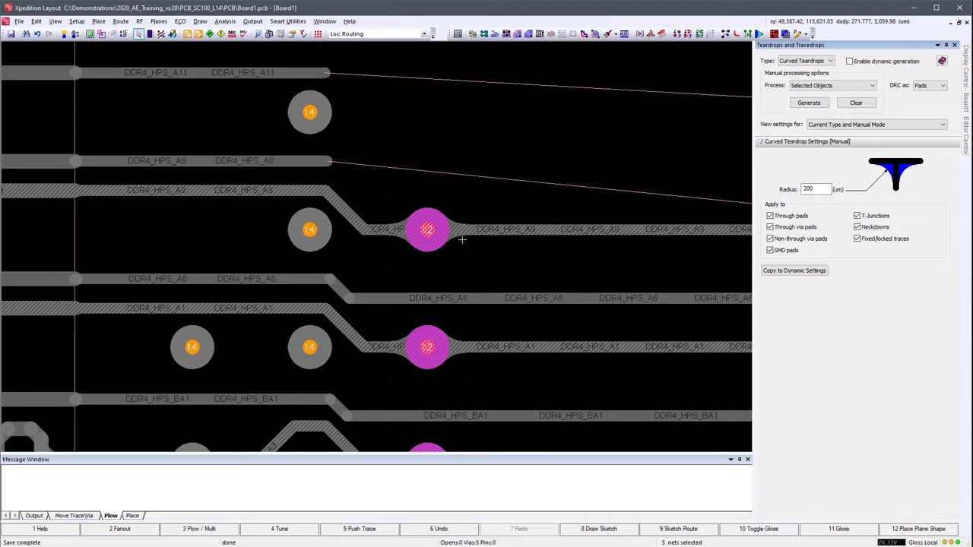
pyautogui.scroll(-2, 462, 240)
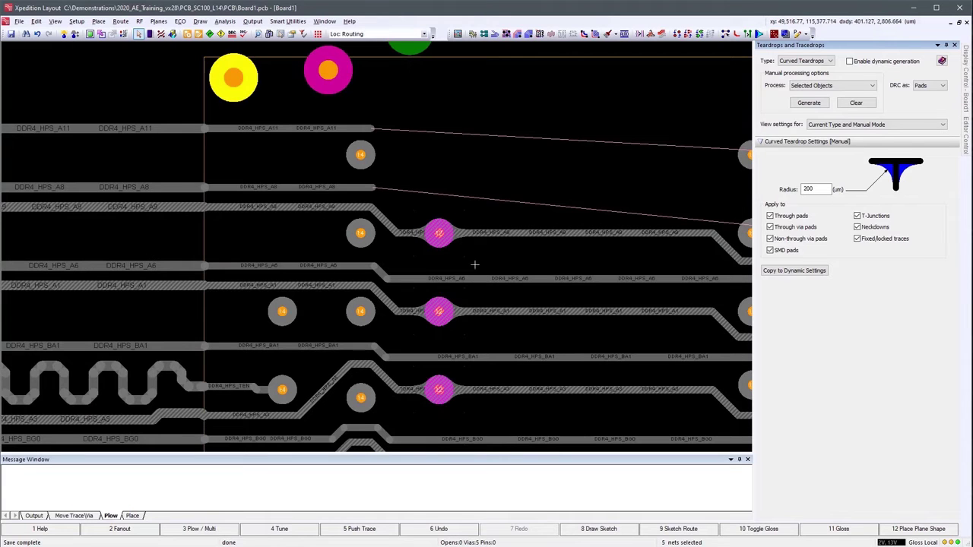
pyautogui.click(474, 264)
pyautogui.scroll(-2, 483, 250)
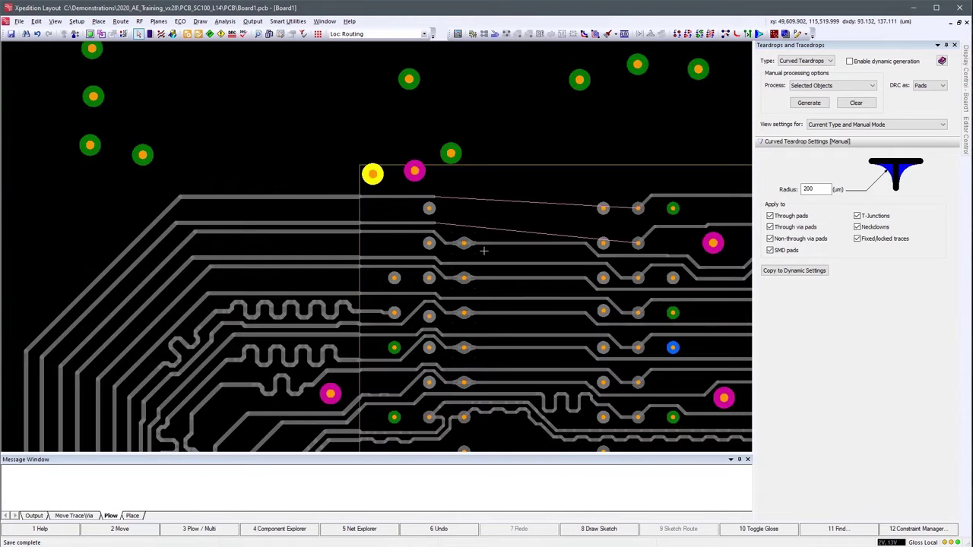
pyautogui.scroll(-1, 483, 250)
pyautogui.scroll(1, 484, 250)
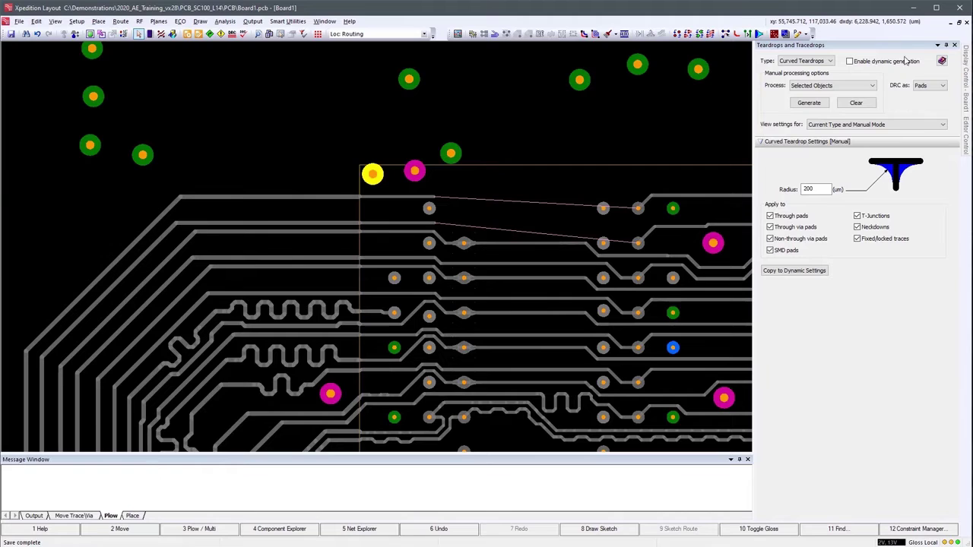
# Enable dynamic generation, view both modes, and copy the manual 200 µm radius to dynamic settings
pyautogui.click(857, 87)
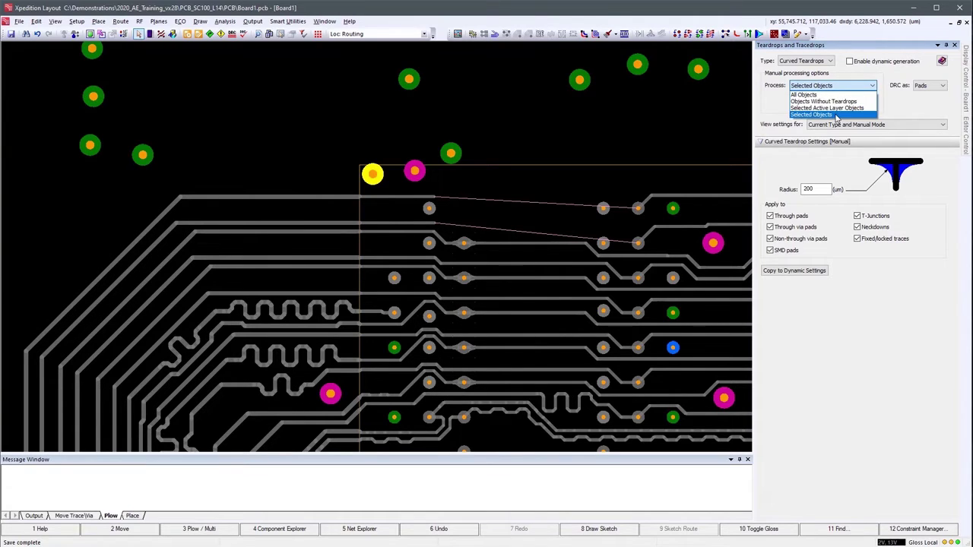
pyautogui.click(837, 115)
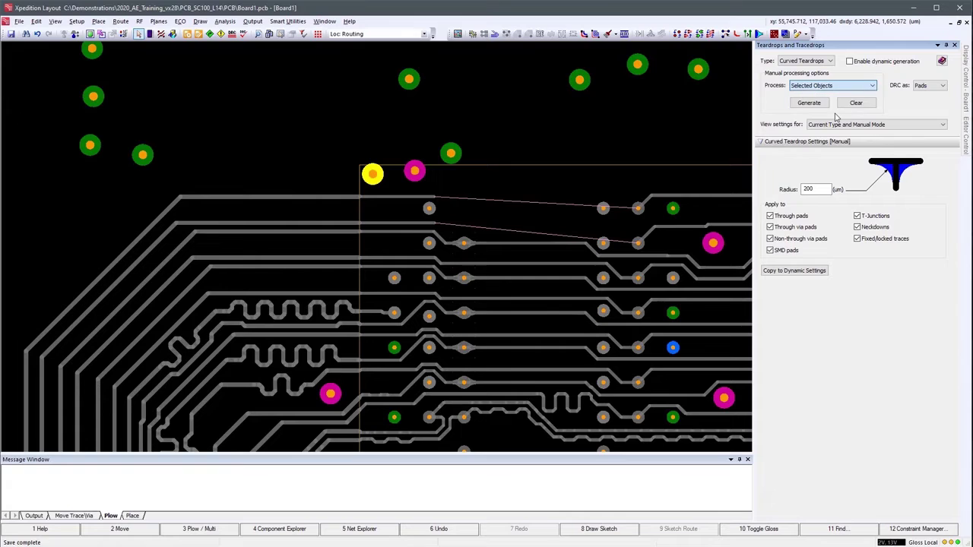
pyautogui.click(850, 62)
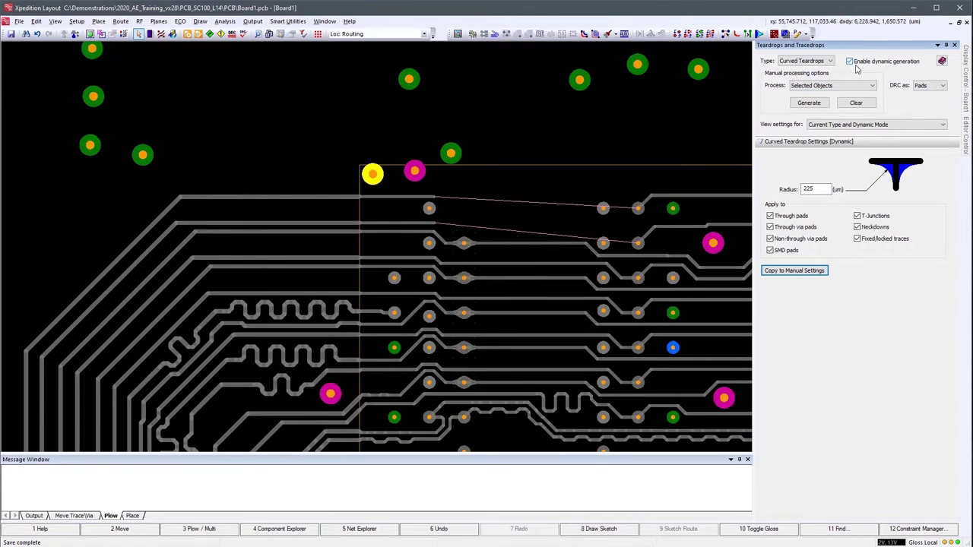
pyautogui.click(848, 126)
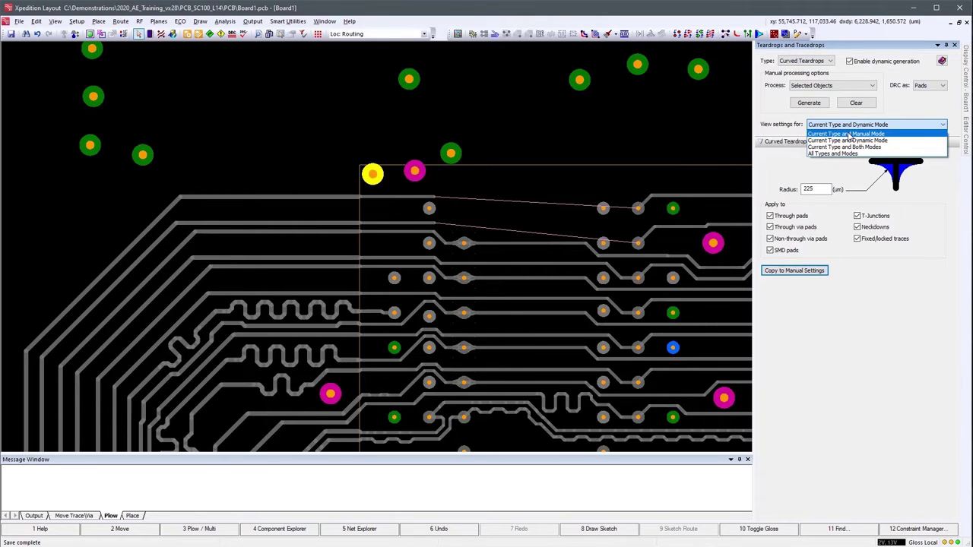
pyautogui.click(851, 146)
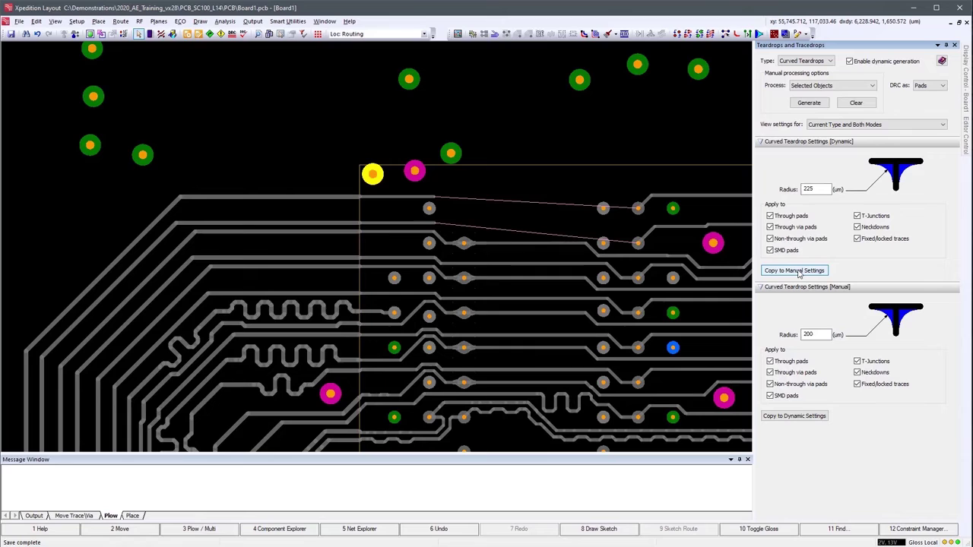
pyautogui.click(795, 416)
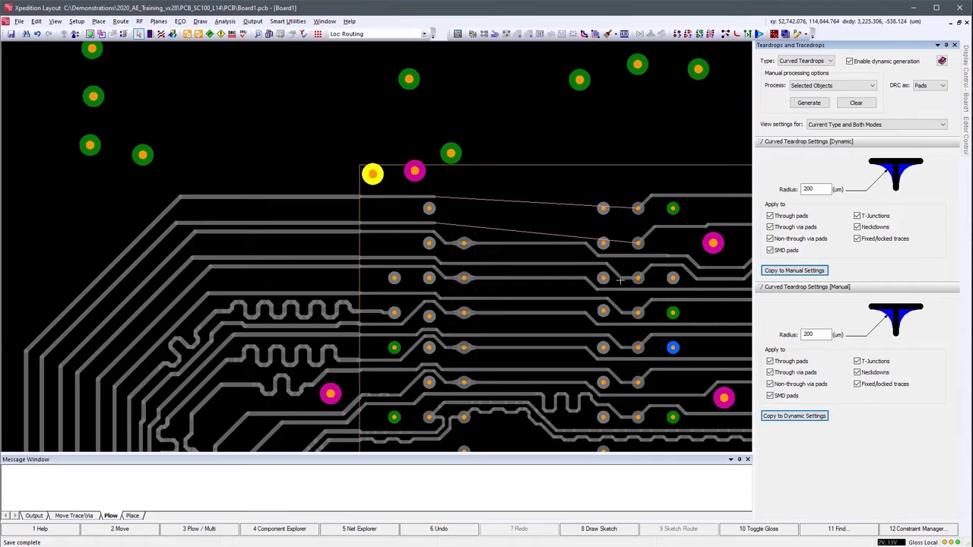
# Move the DDR4_HPS_A11 via left and route a trace from the neighbouring pad
pyautogui.click(638, 207)
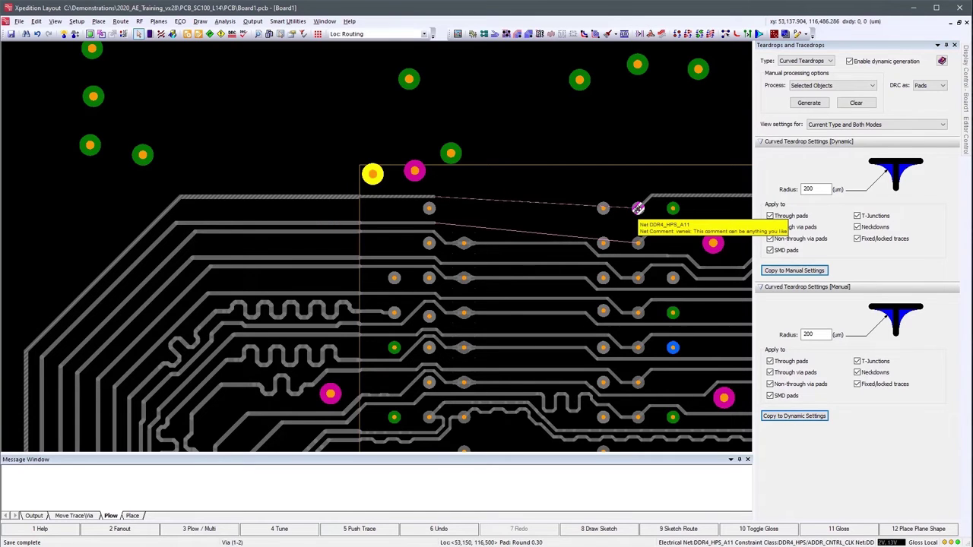
pyautogui.moveTo(637, 208); pyautogui.dragTo(457, 202)
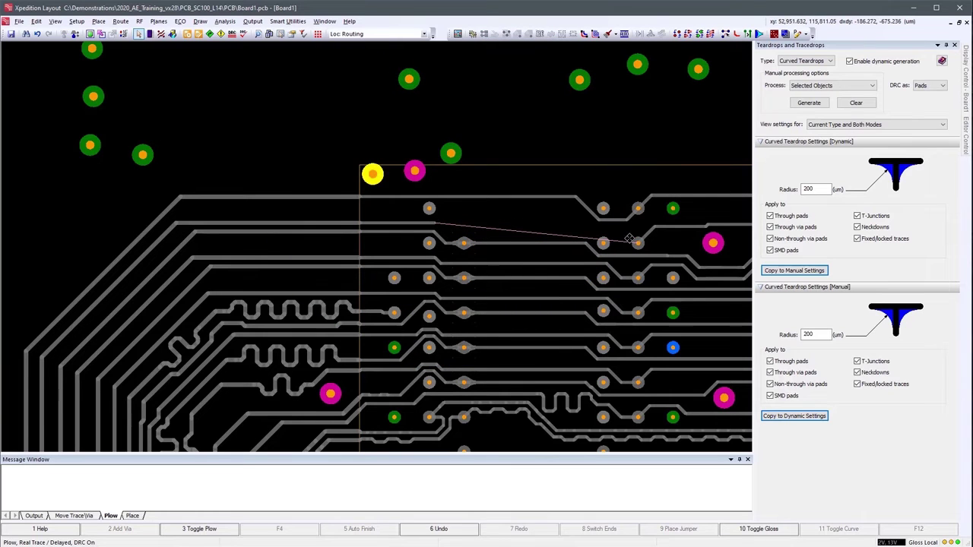
pyautogui.moveTo(638, 243)
pyautogui.mouseDown()
pyautogui.moveTo(531, 224)
pyautogui.moveTo(429, 222)
pyautogui.moveTo(501, 221)
pyautogui.mouseUp()
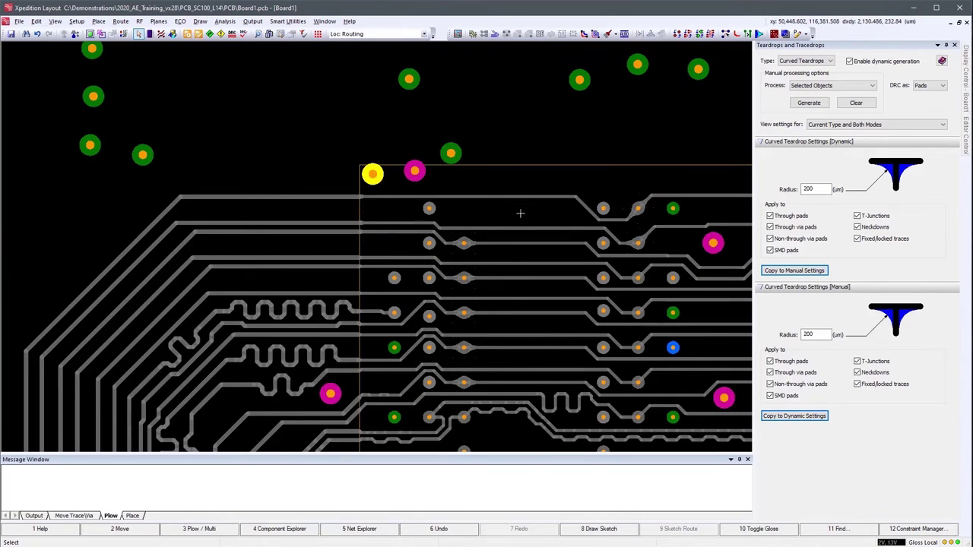
# Zoom in to inspect the automatically formed curved teardrops, then zoom back out
pyautogui.scroll(2, 645, 240)
pyautogui.scroll(2, 645, 240)
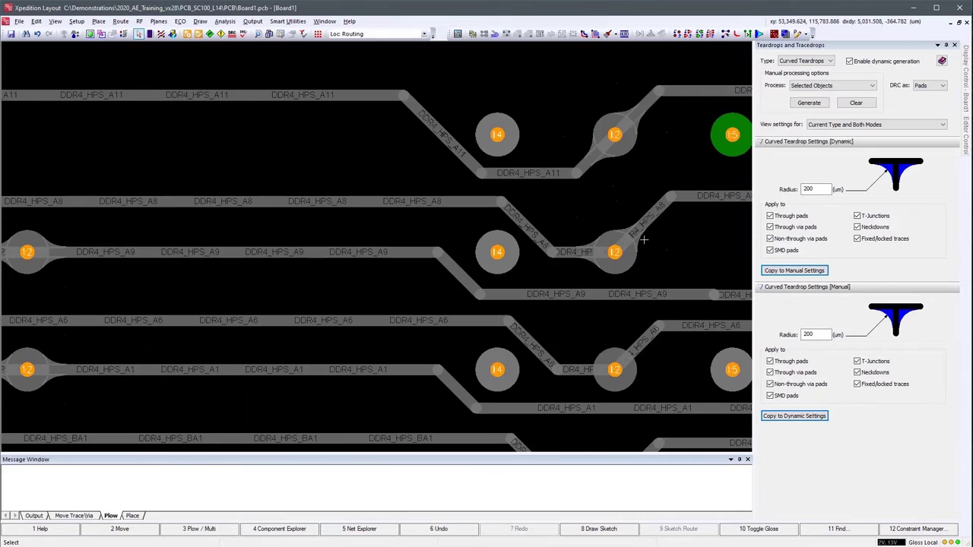
pyautogui.scroll(-2, 644, 240)
pyautogui.scroll(-2, 644, 240)
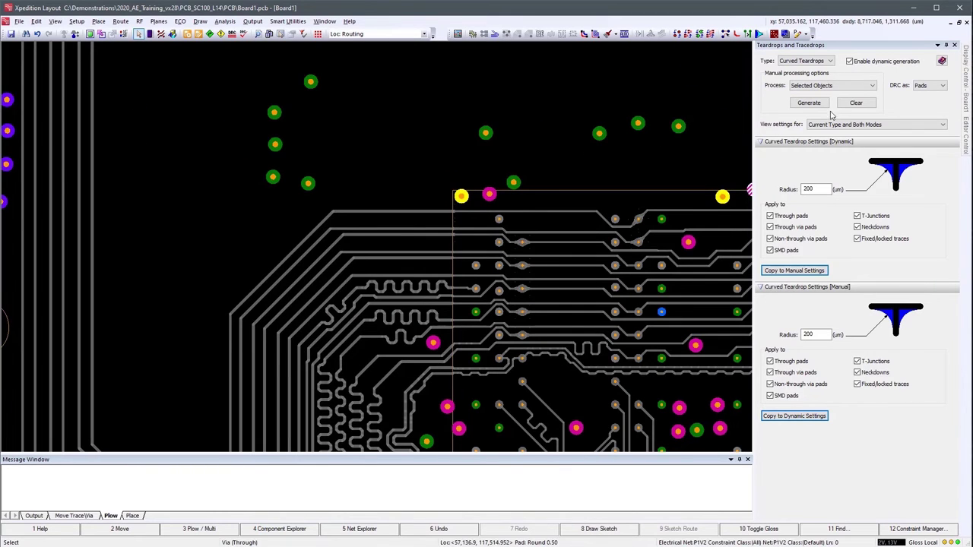
# Generate curved teardrops on all fan-out traces and vias selected on the active layer
pyautogui.click(830, 86)
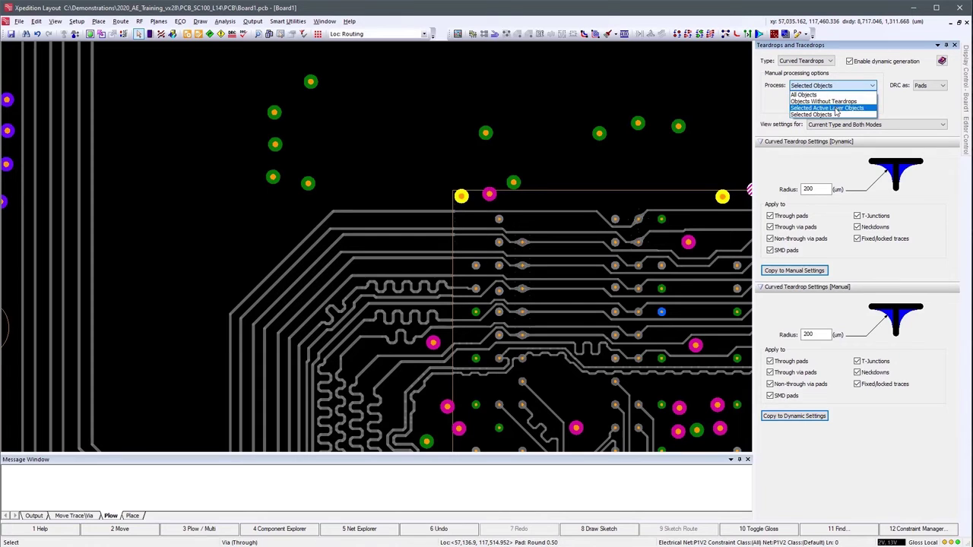
pyautogui.click(827, 108)
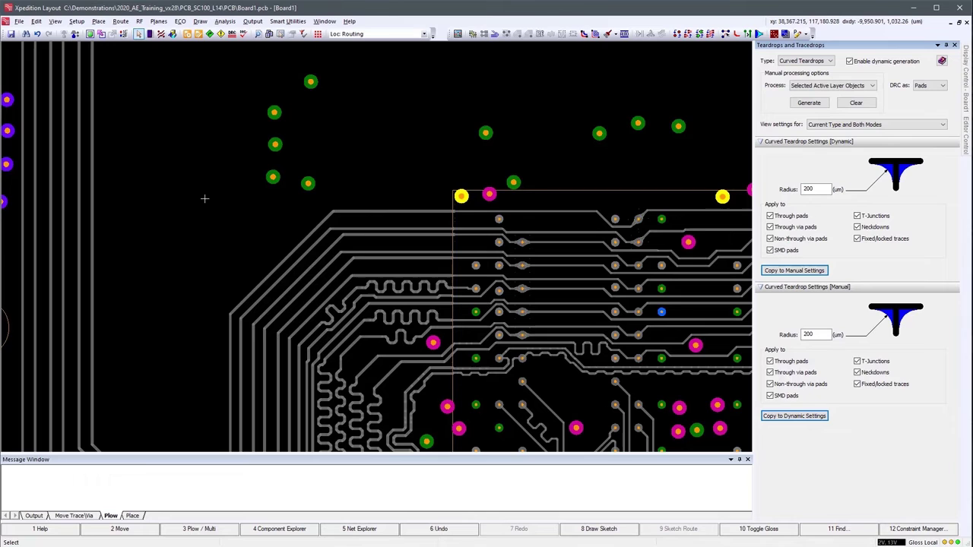
pyautogui.moveTo(200, 199)
pyautogui.mouseDown()
pyautogui.moveTo(368, 224)
pyautogui.moveTo(652, 386)
pyautogui.mouseUp()
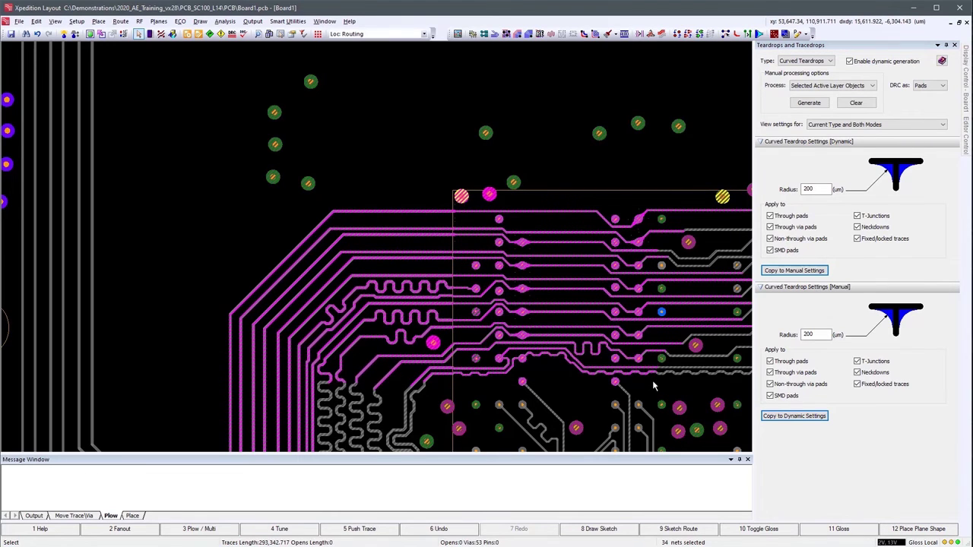
pyautogui.click(812, 103)
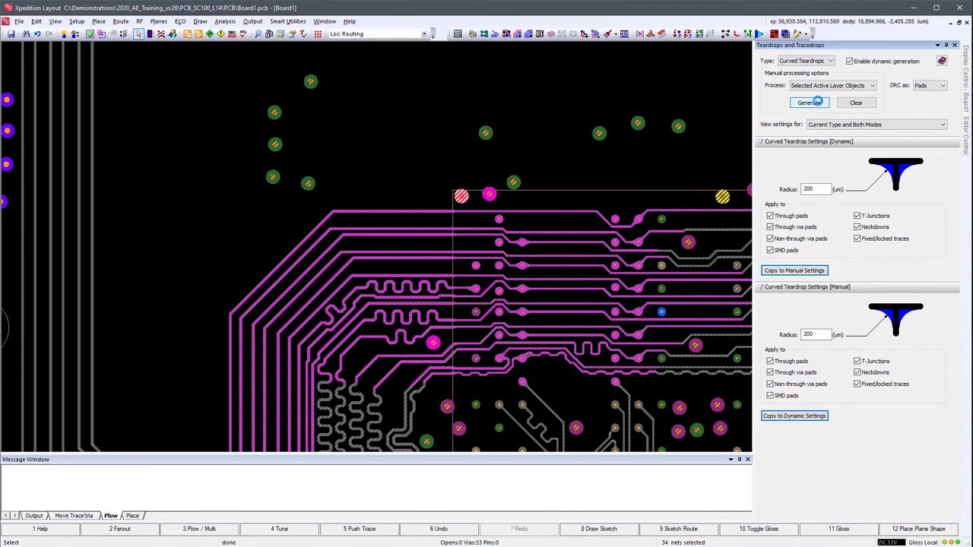
pyautogui.click(551, 218)
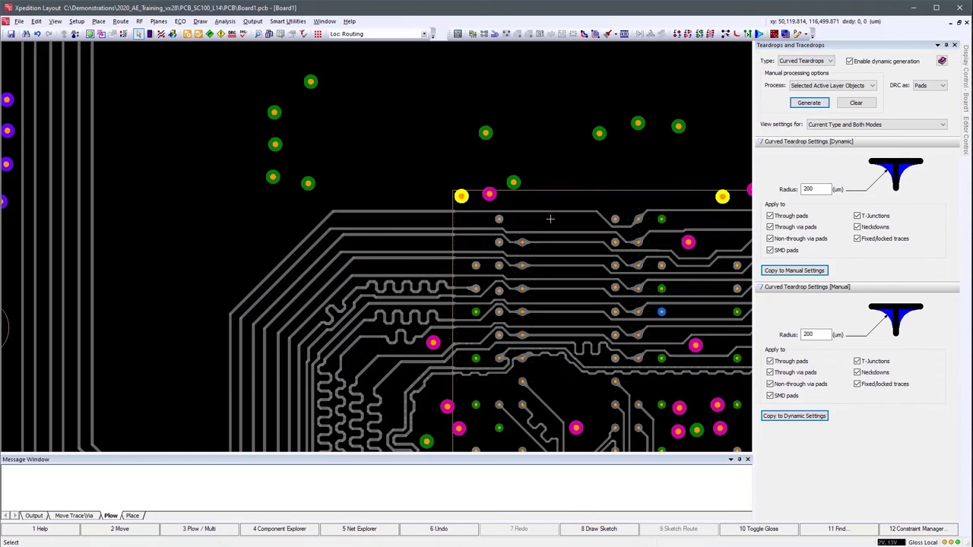
pyautogui.scroll(3, 502, 256)
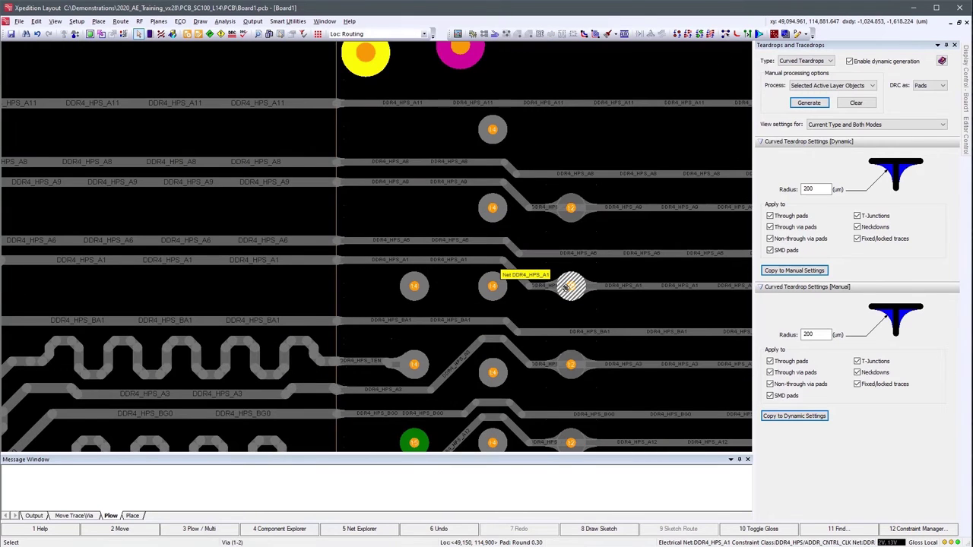
pyautogui.scroll(2, 392, 366)
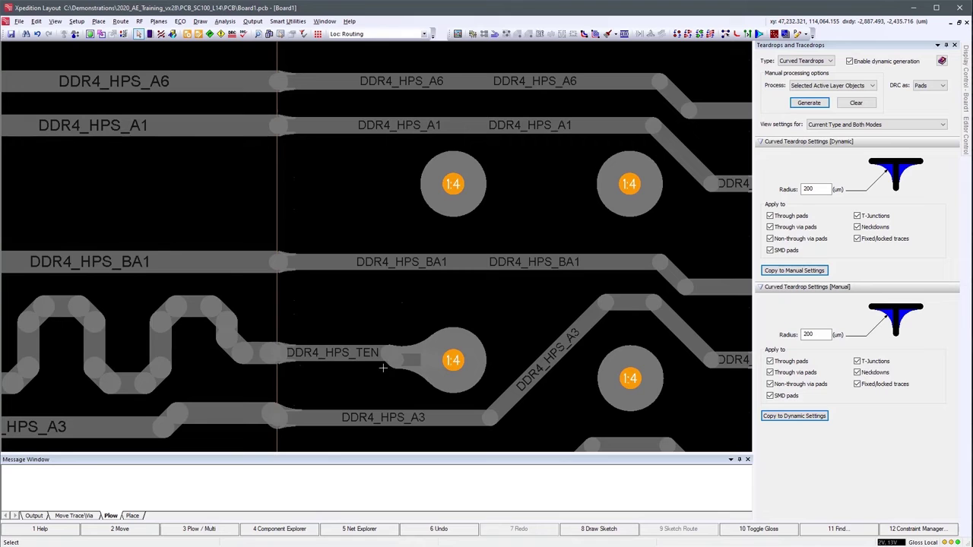
pyautogui.scroll(2, 306, 342)
pyautogui.scroll(1, 252, 317)
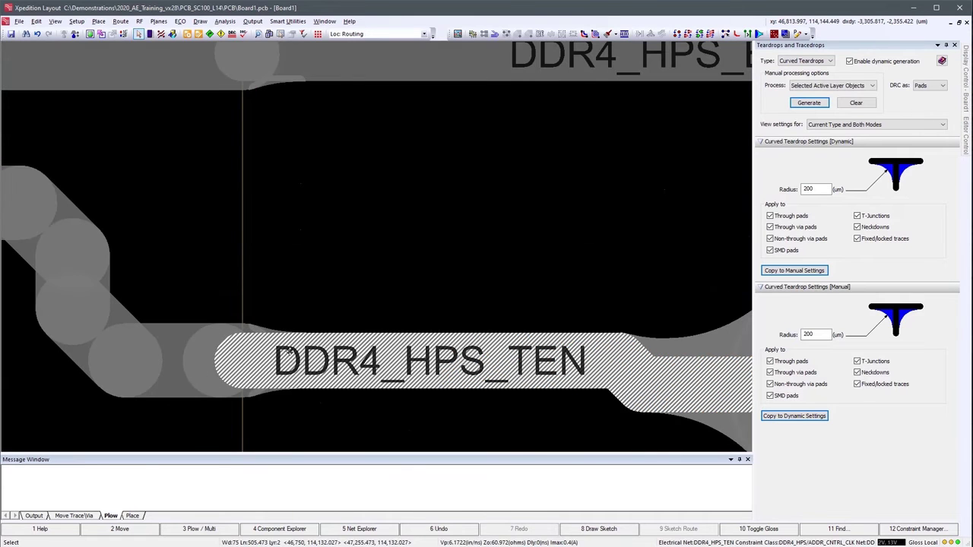
pyautogui.scroll(-4, 395, 251)
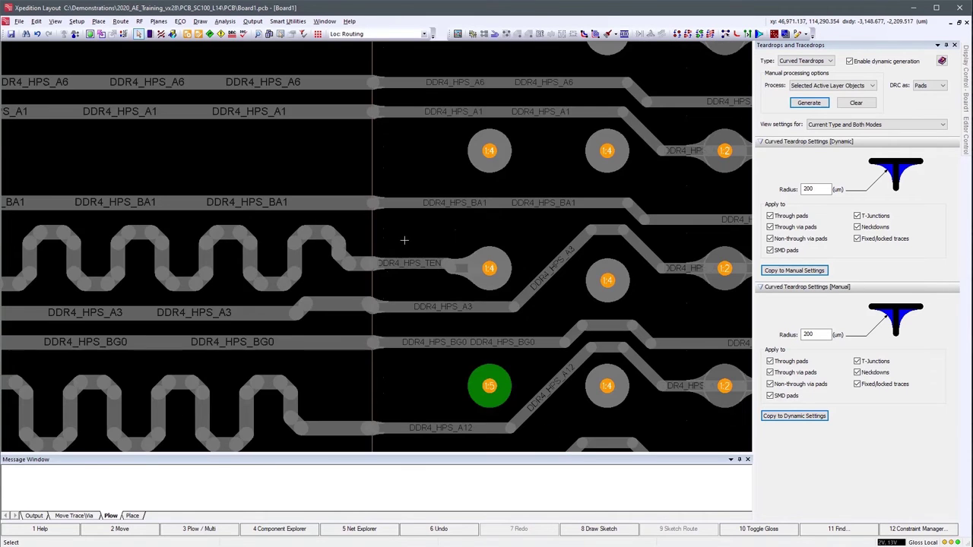
pyautogui.scroll(-1, 418, 320)
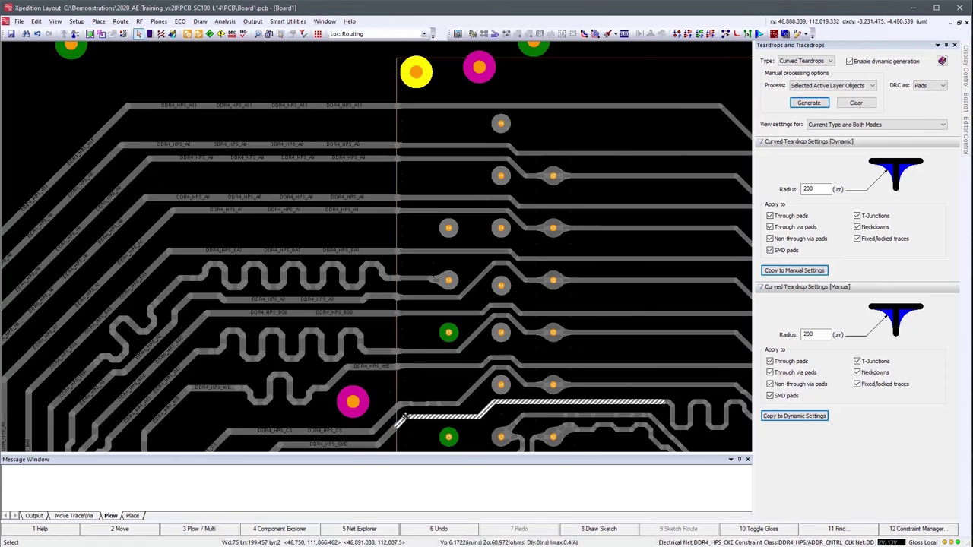
pyautogui.scroll(3, 403, 395)
pyautogui.scroll(1, 402, 391)
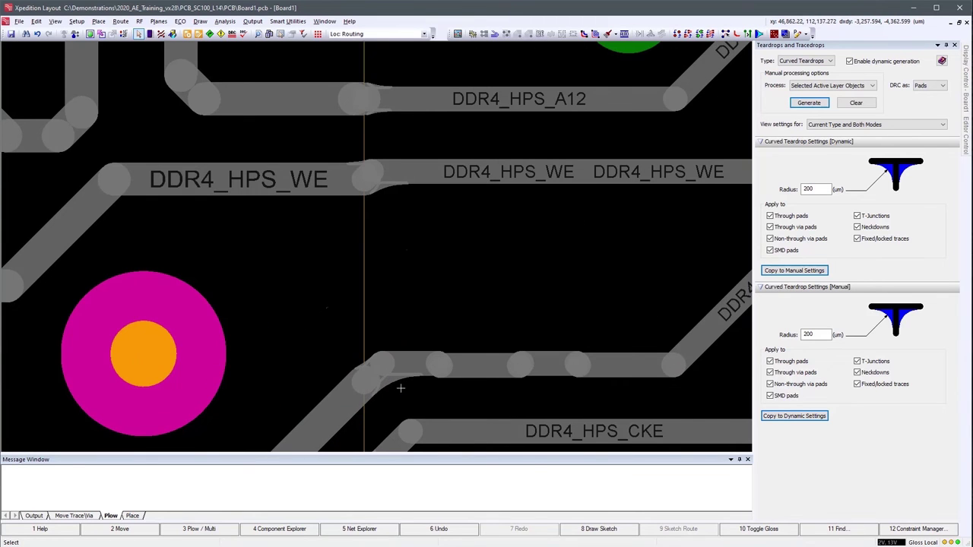
pyautogui.scroll(-4, 399, 382)
pyautogui.scroll(-1, 400, 379)
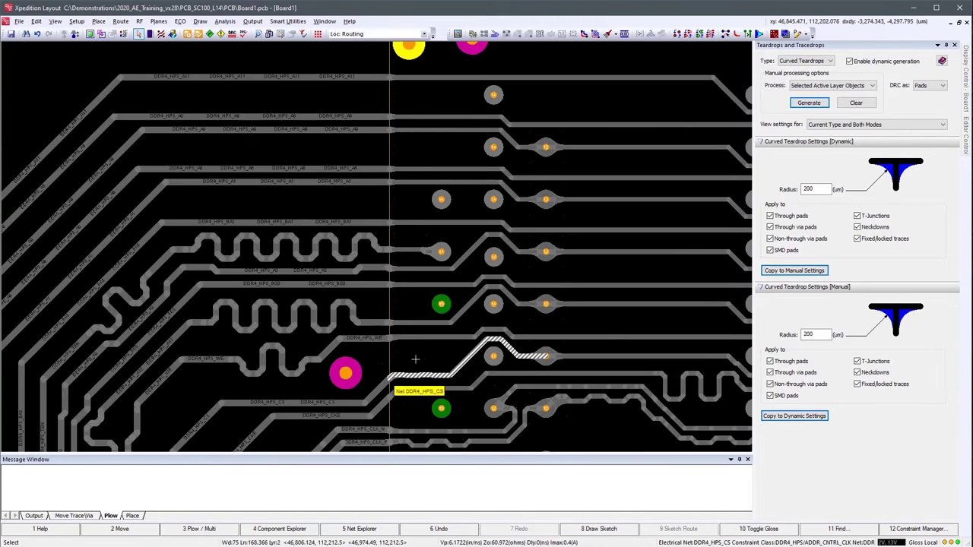
pyautogui.scroll(-1, 639, 266)
pyautogui.scroll(2, 599, 362)
pyautogui.scroll(2, 591, 365)
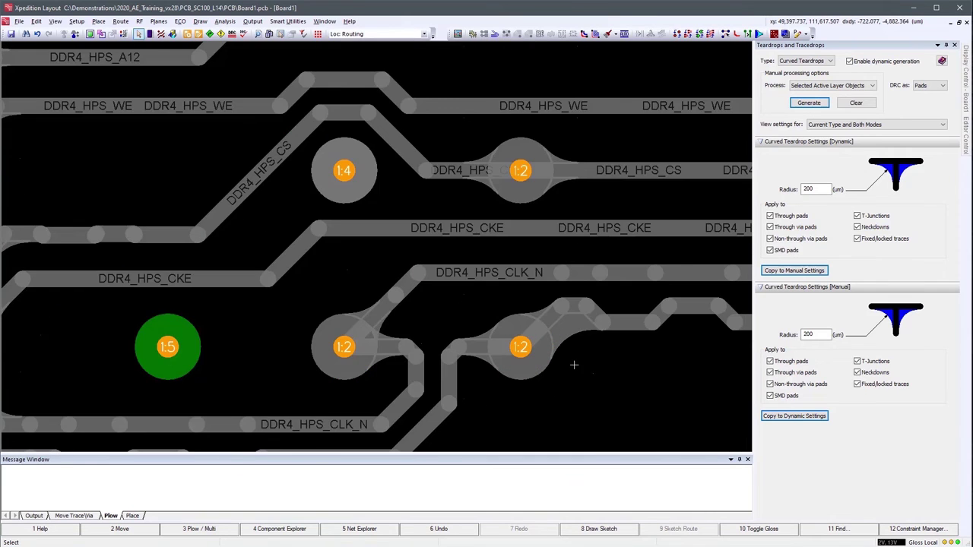
pyautogui.scroll(1, 576, 365)
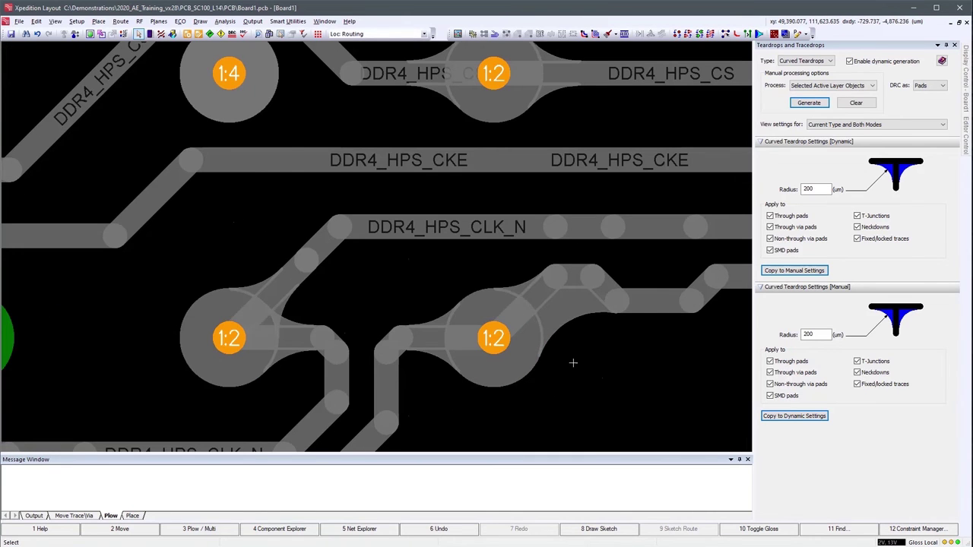
pyautogui.scroll(-4, 574, 363)
pyautogui.scroll(-1, 574, 365)
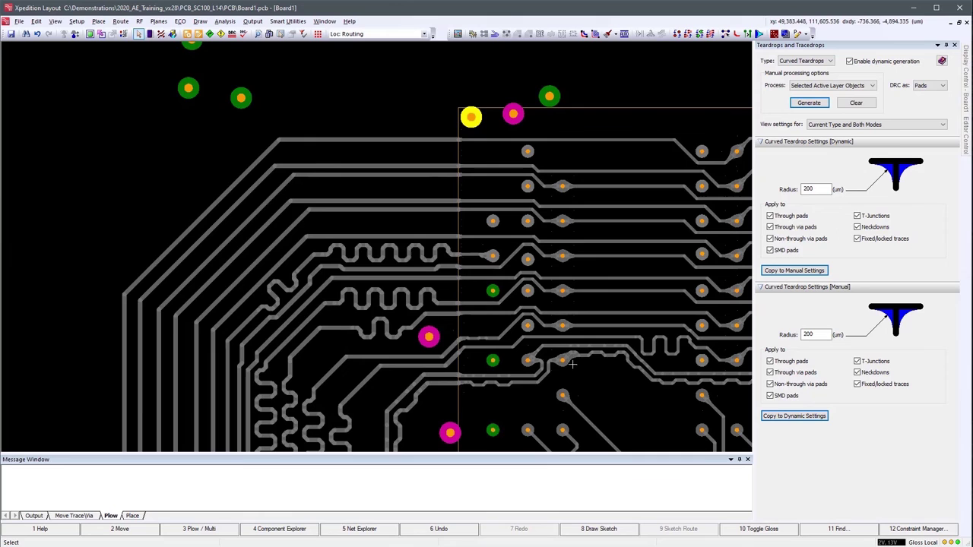
pyautogui.middleClick(597, 248)
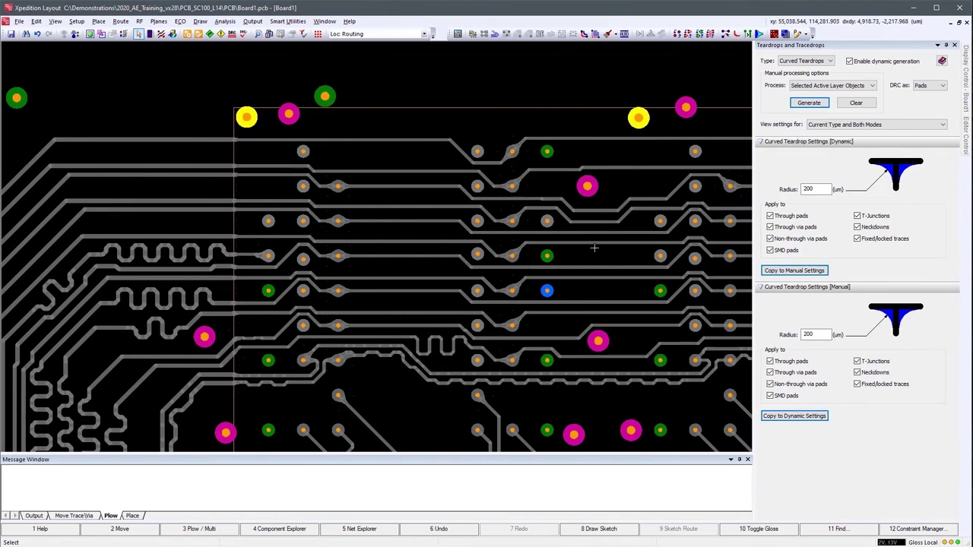